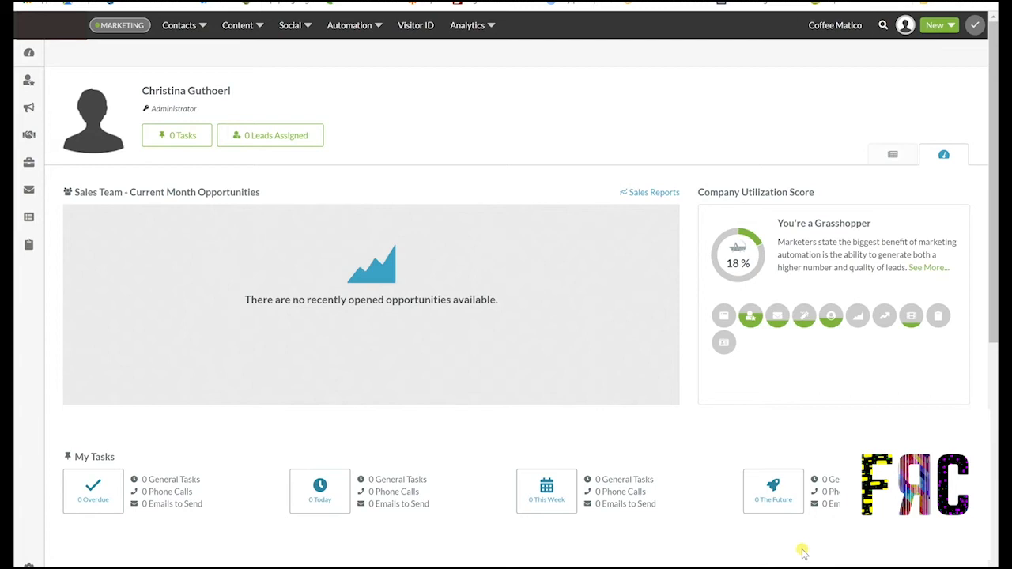
# Go from the dashboard to Settings through the profile avatar menu, landing on My Account
pyautogui.click(906, 26)
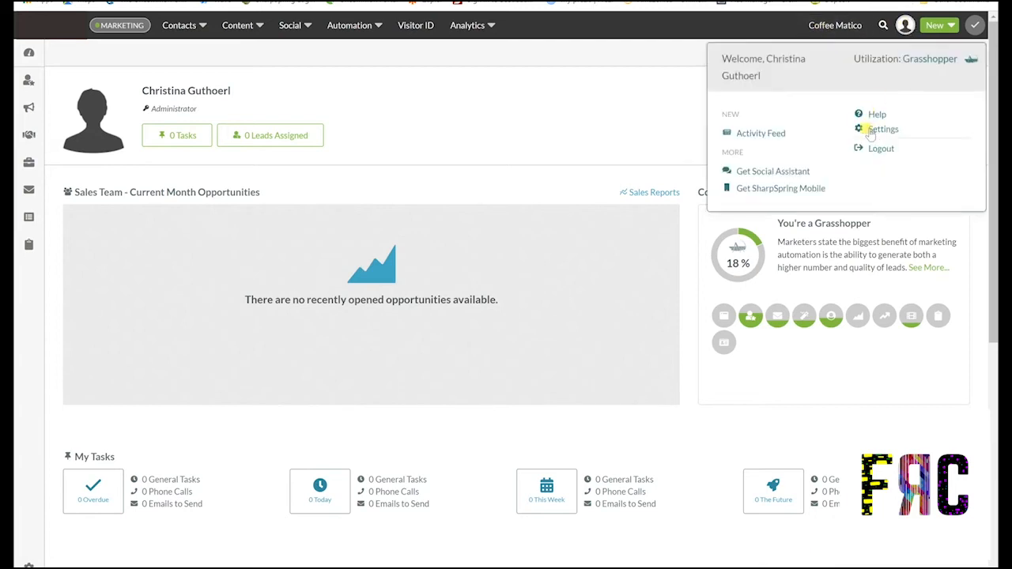
pyautogui.click(881, 130)
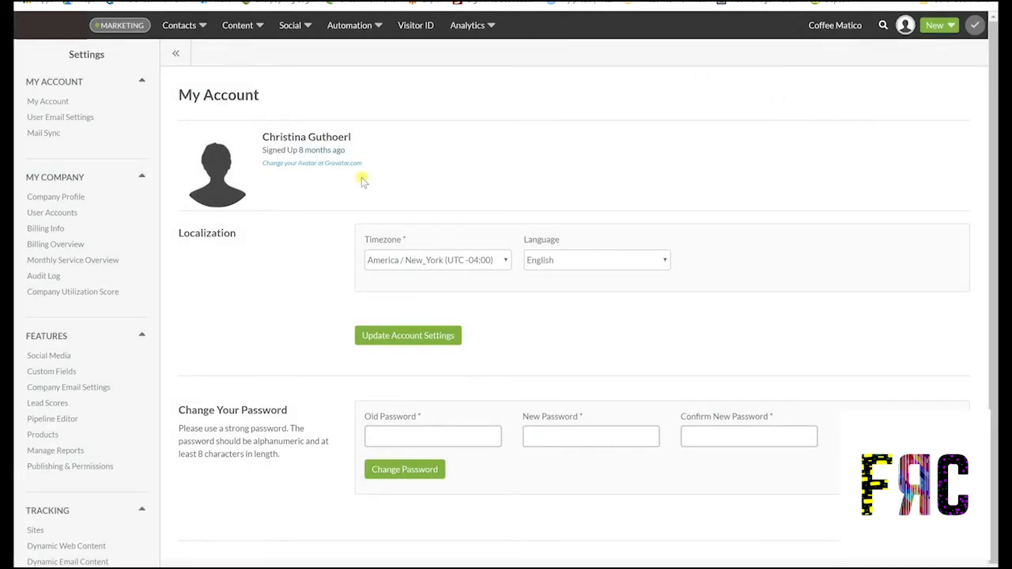
pyautogui.scroll(-1, 832, 224)
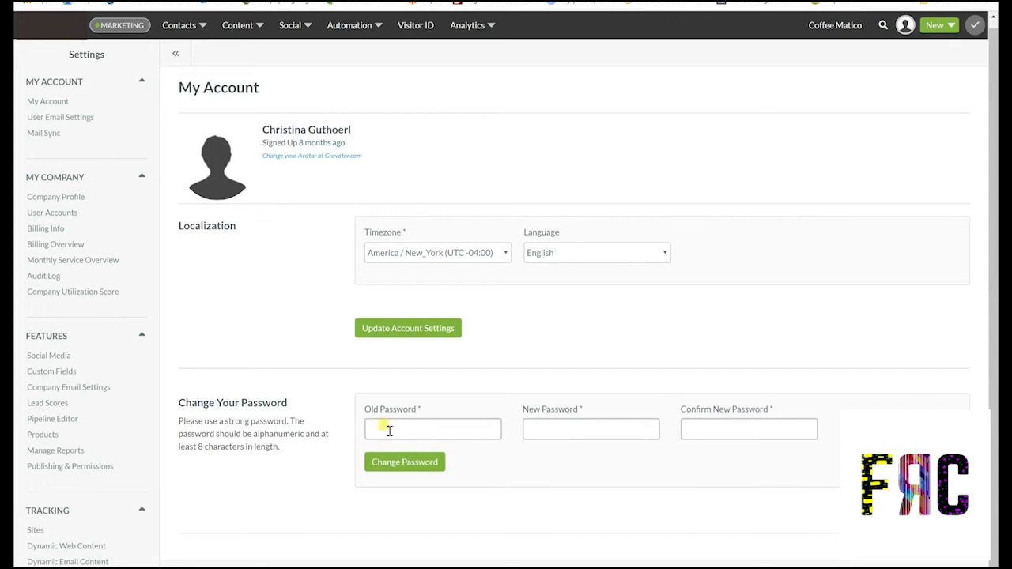
# Go to User Accounts under My Company and start a New User
pyautogui.click(40, 215)
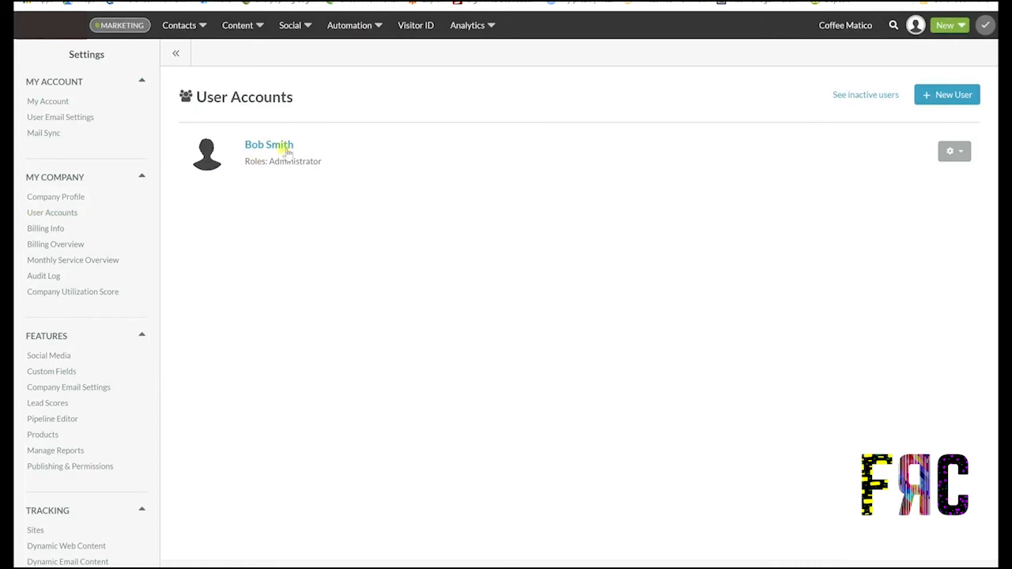
pyautogui.click(946, 96)
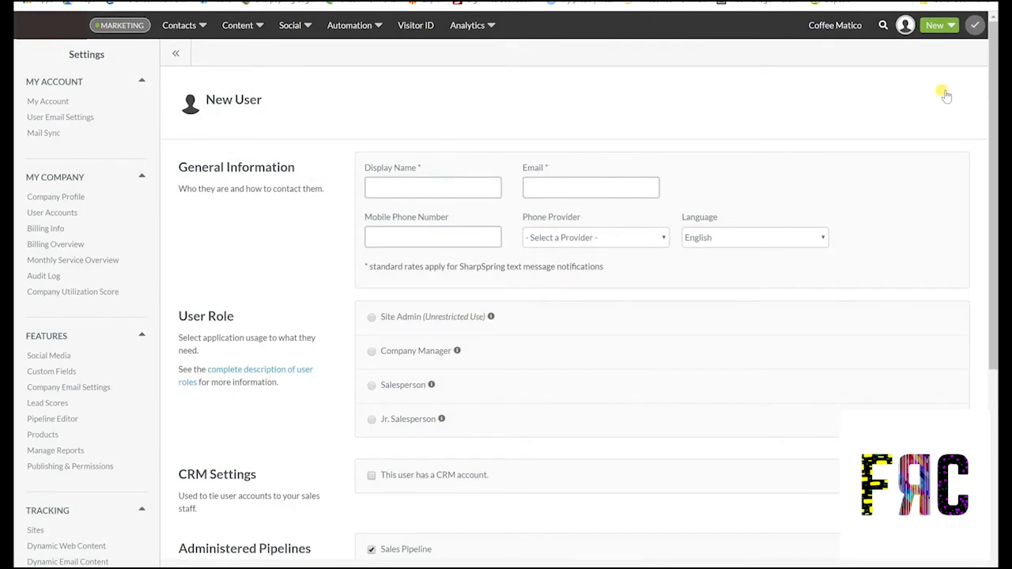
# Enter the new user's display name and paste in their e-mail address
pyautogui.click(397, 190)
pyautogui.click(533, 188)
pyautogui.hotkey('ctrl', 'v')
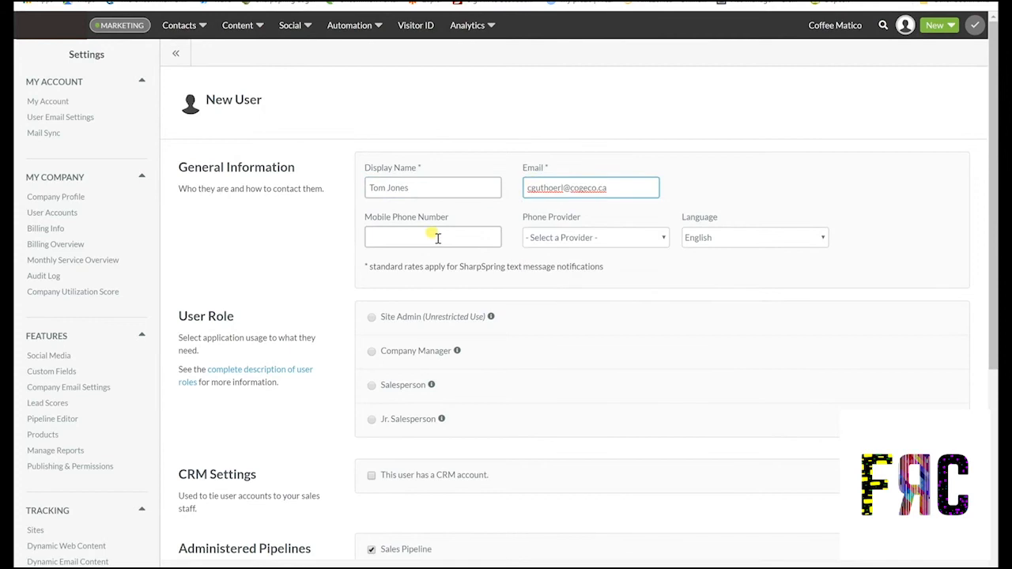
# Leave the mobile phone number and Phone Provider fields blank
pyautogui.click(437, 238)
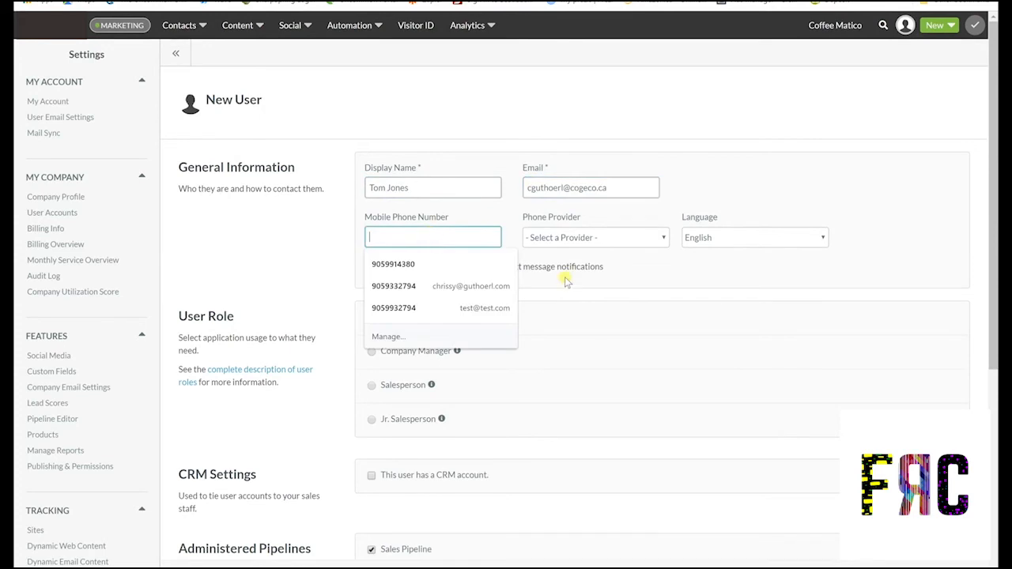
pyautogui.click(640, 276)
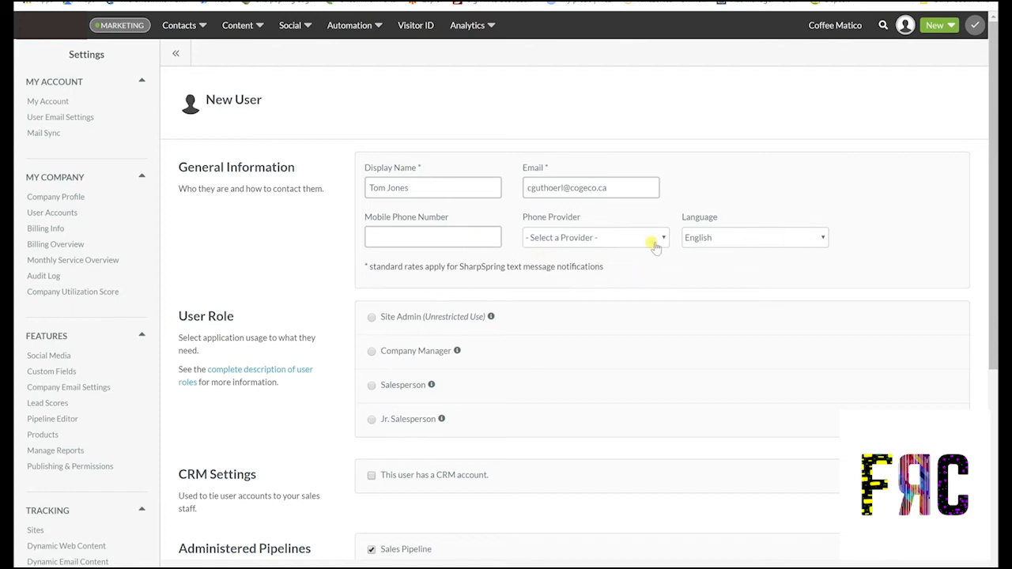
pyautogui.click(653, 246)
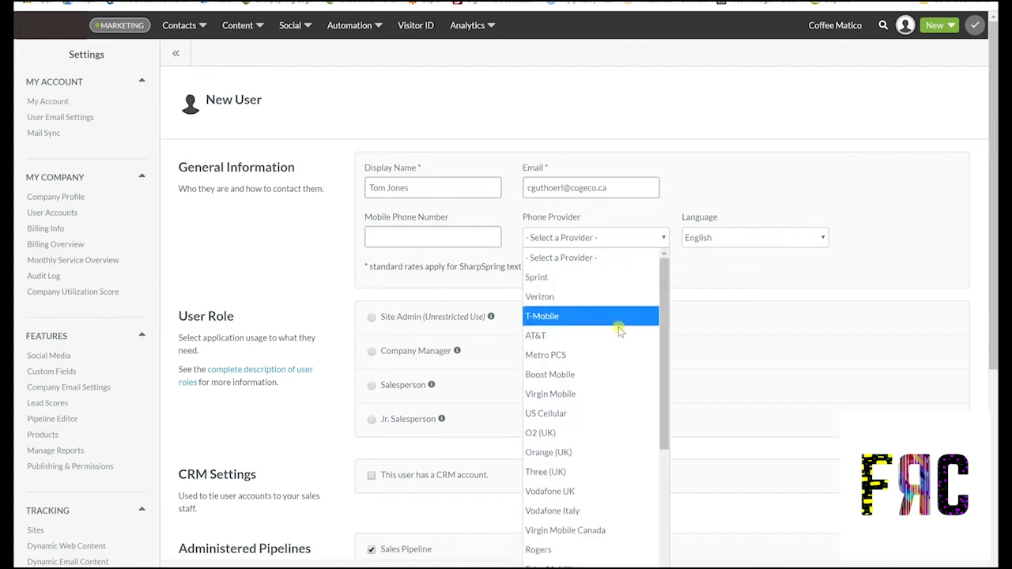
pyautogui.click(591, 261)
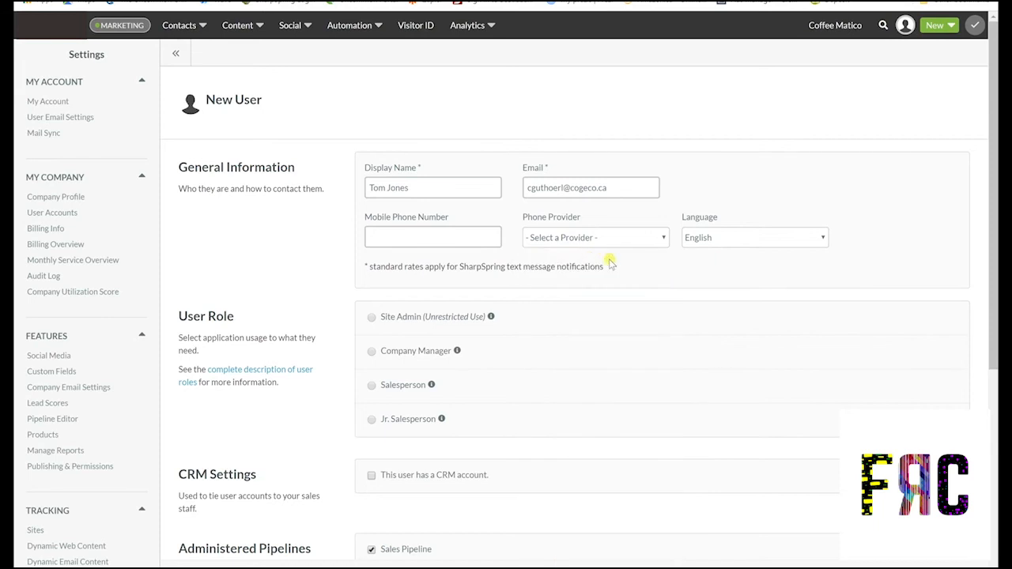
pyautogui.scroll(-1, 674, 272)
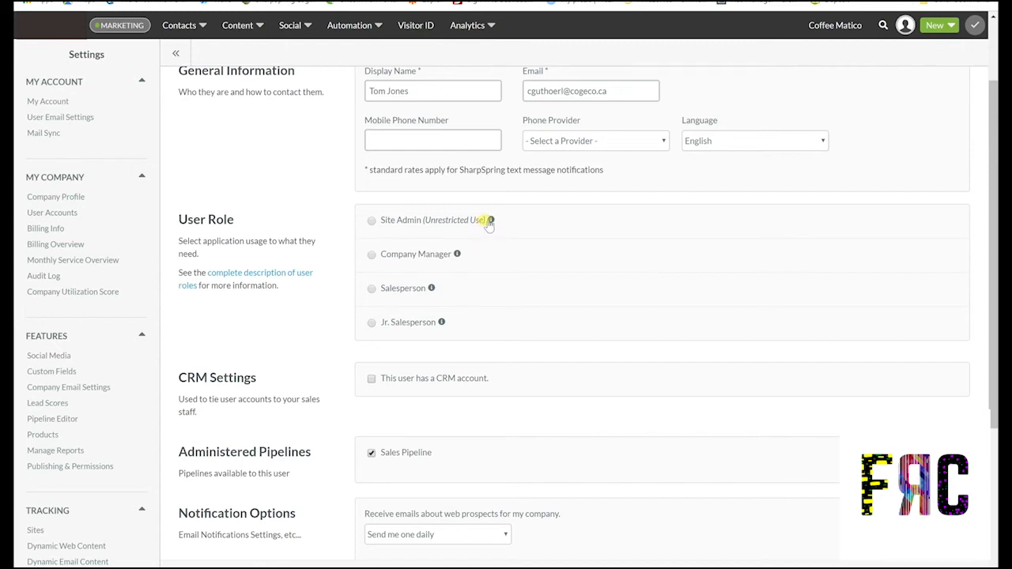
# Assign the Company Manager role with the Sales Manager and Marketing Manager sub-roles checked
pyautogui.moveTo(490, 221)
pyautogui.moveTo(456, 256)
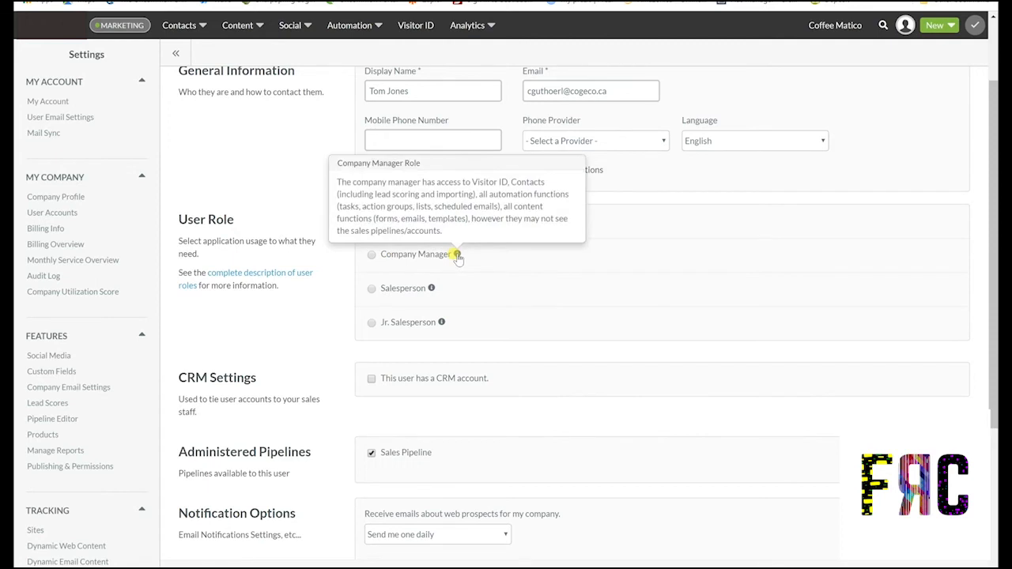
pyautogui.click(370, 255)
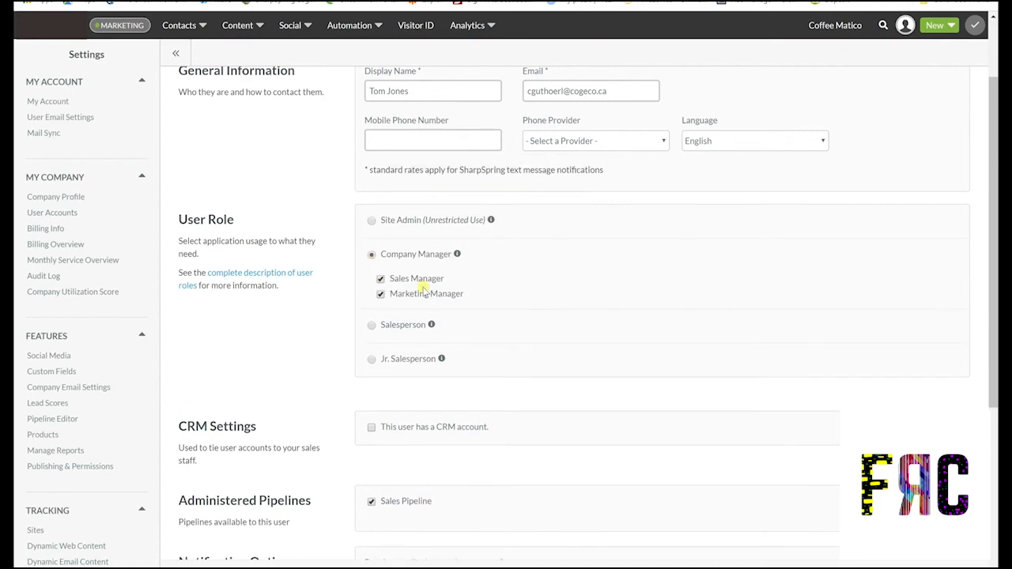
pyautogui.click(380, 294)
pyautogui.click(380, 279)
pyautogui.click(380, 294)
pyautogui.scroll(-2, 381, 316)
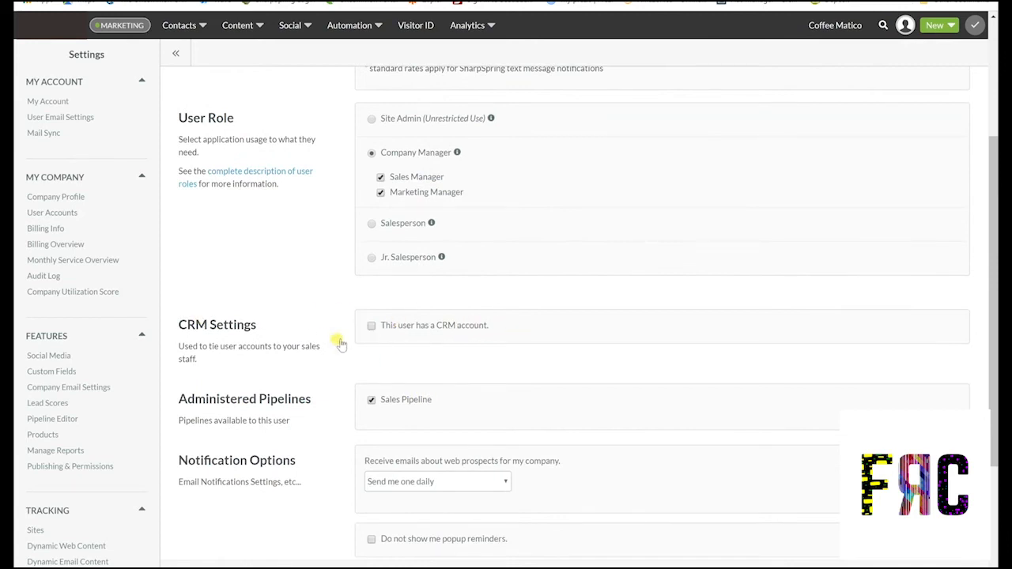
# Set the web prospect notification e-mails to 'Send me one weekly'
pyautogui.scroll(-4, 293, 334)
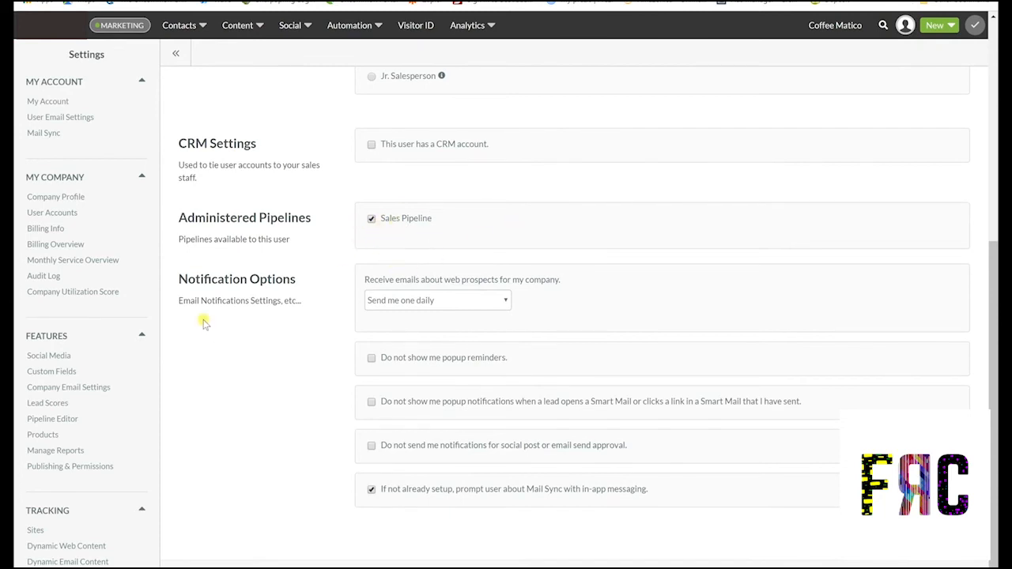
pyautogui.click(494, 301)
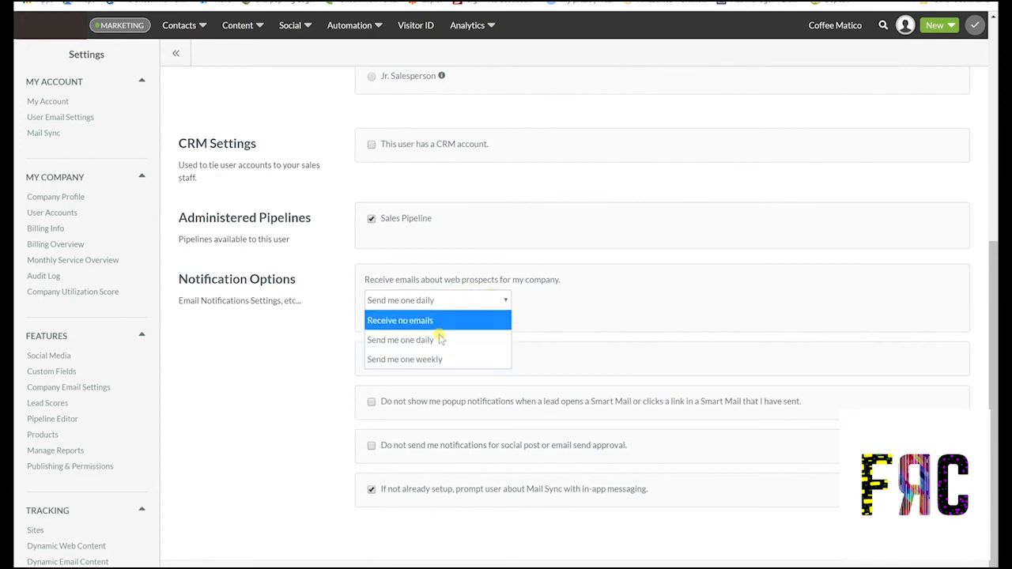
pyautogui.click(423, 359)
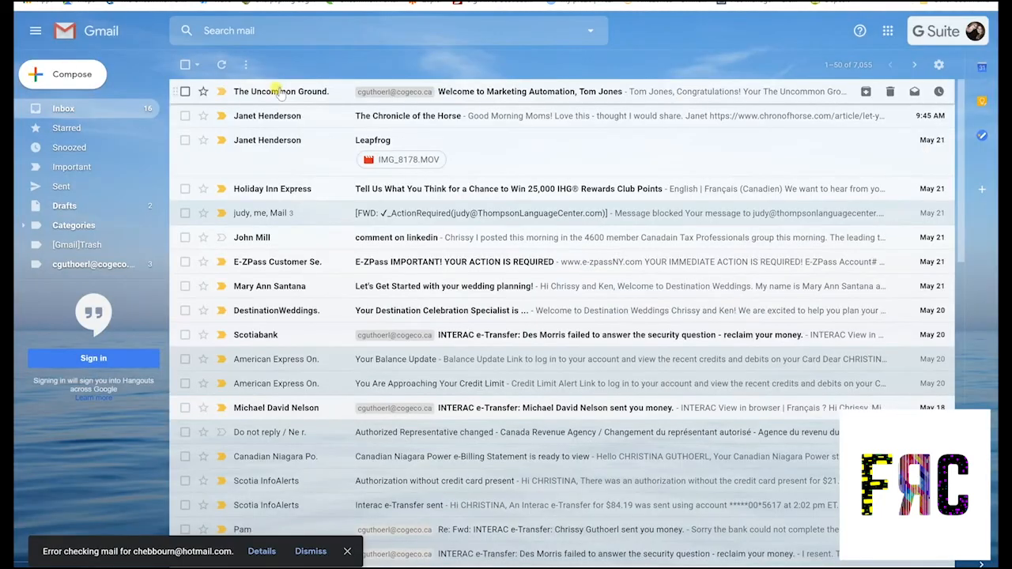
# Open the 'Welcome to Marketing Automation' email, select the temporary password, and follow Get Started
pyautogui.click(280, 92)
pyautogui.scroll(-3, 587, 135)
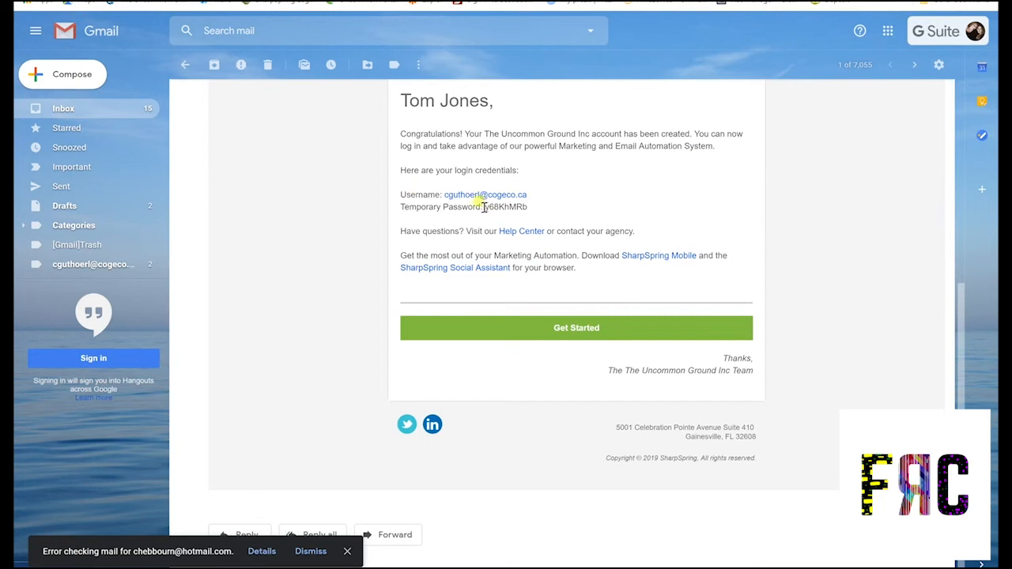
pyautogui.moveTo(486, 206); pyautogui.dragTo(531, 207)
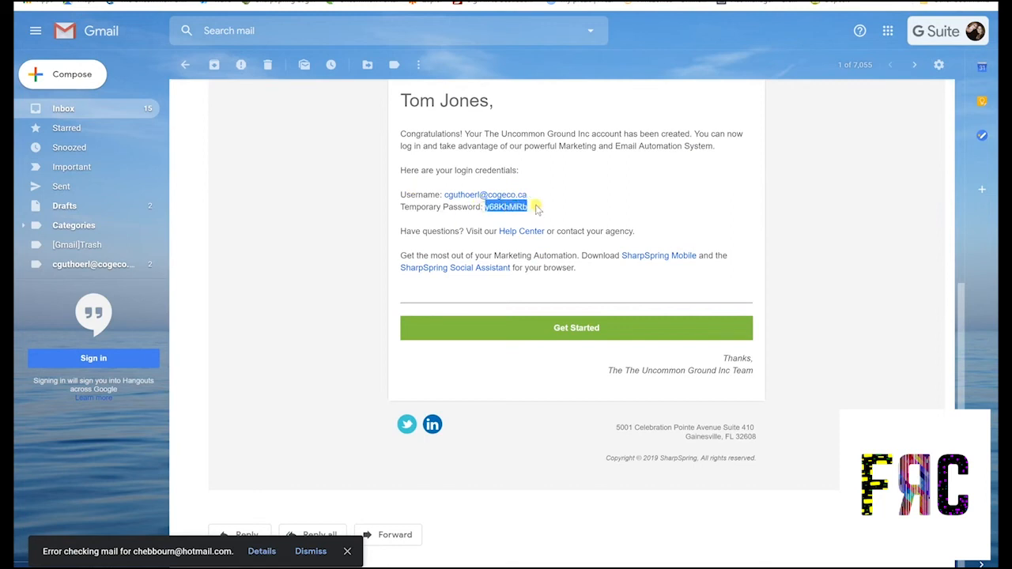
pyautogui.click(553, 327)
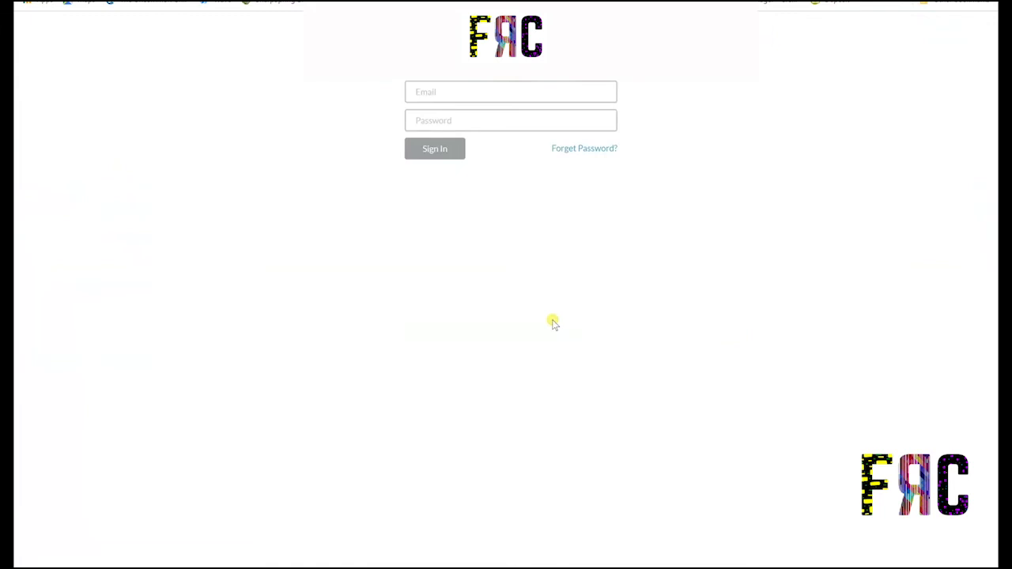
# Sign in with the temporary password, set a new one, skip Mail Sync, and open the dashboard
pyautogui.click(447, 119)
pyautogui.hotkey('ctrl', 'v')
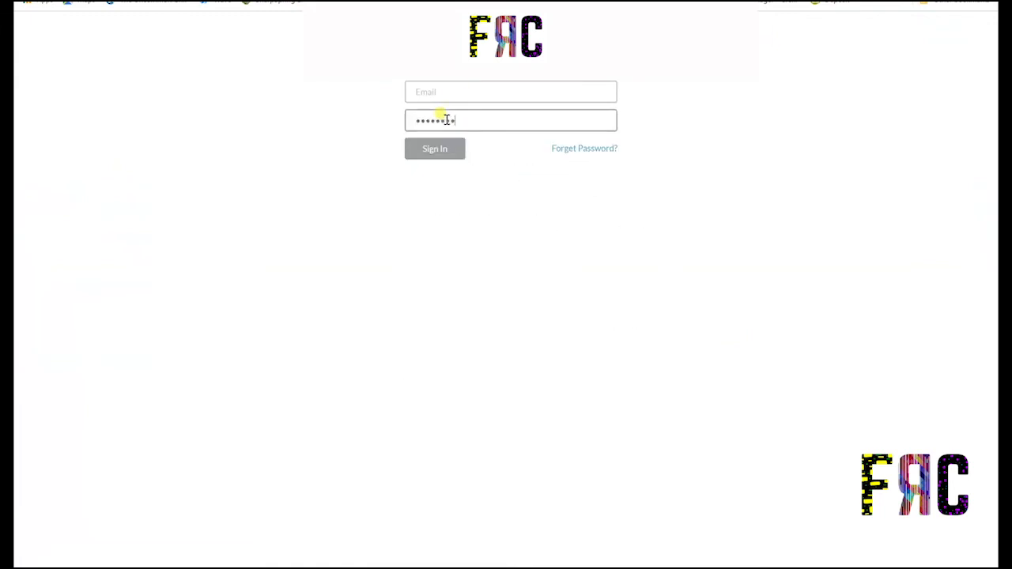
pyautogui.click(435, 88)
pyautogui.write('c')
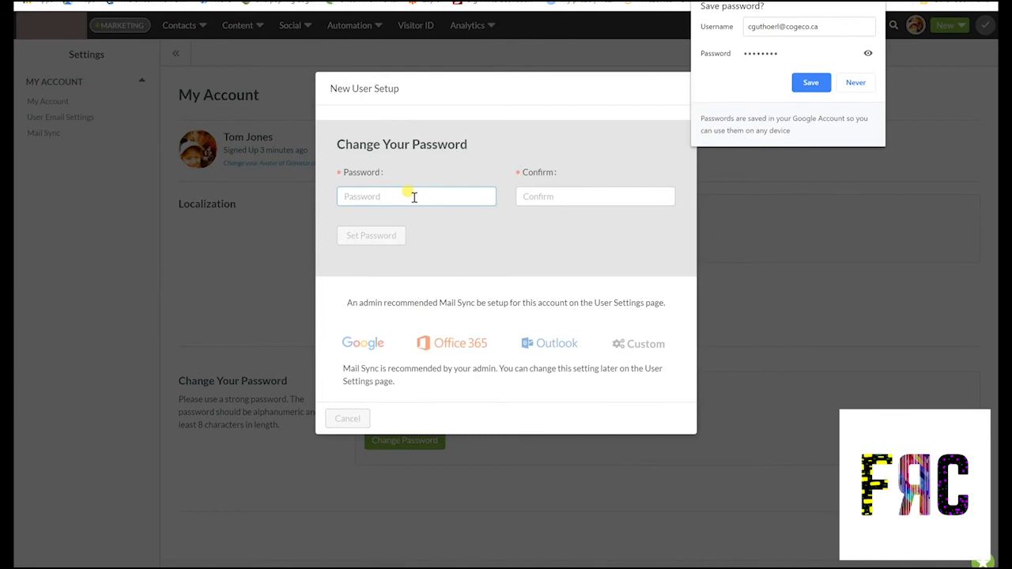
pyautogui.click(414, 196)
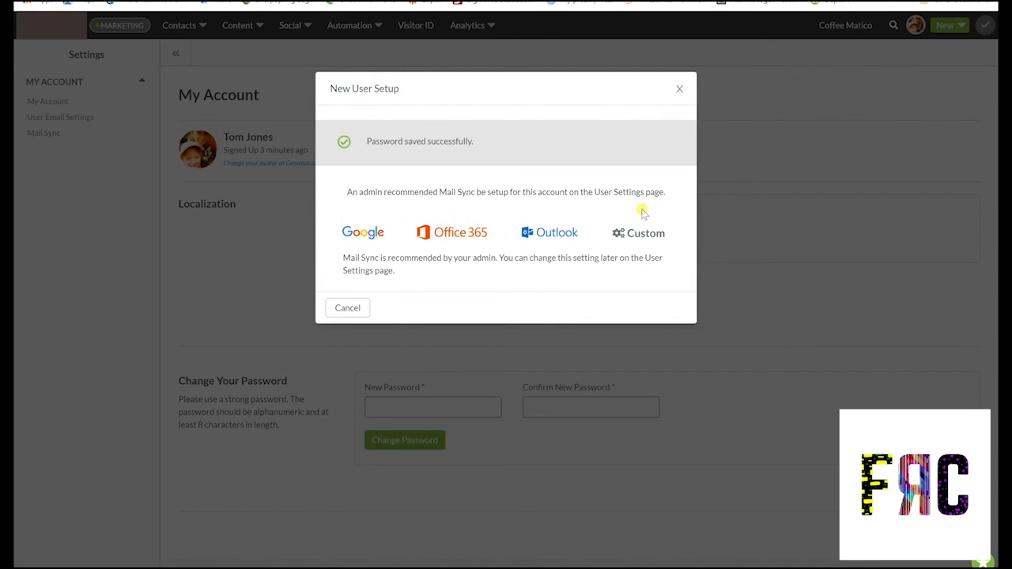
pyautogui.click(350, 310)
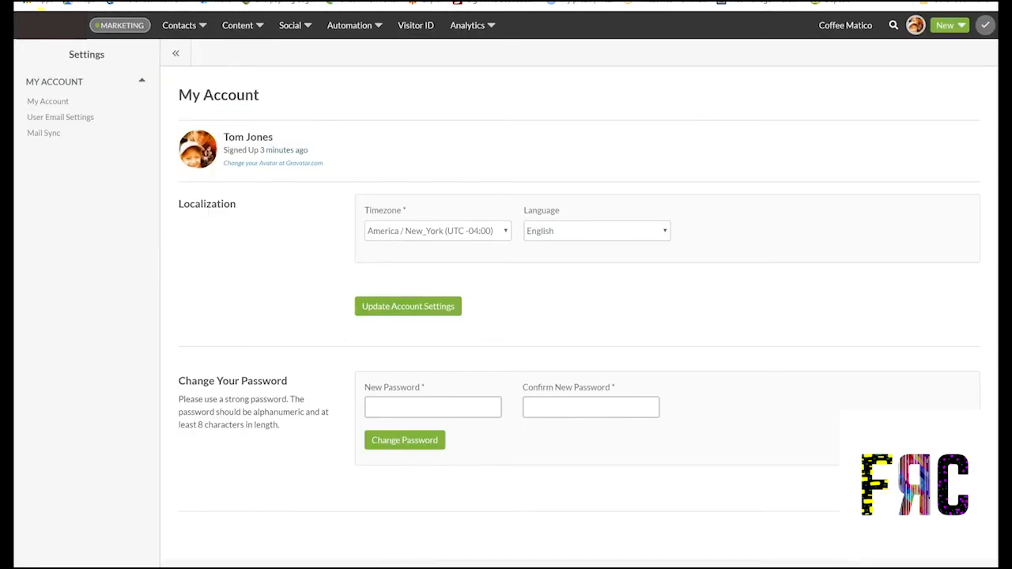
pyautogui.click(52, 26)
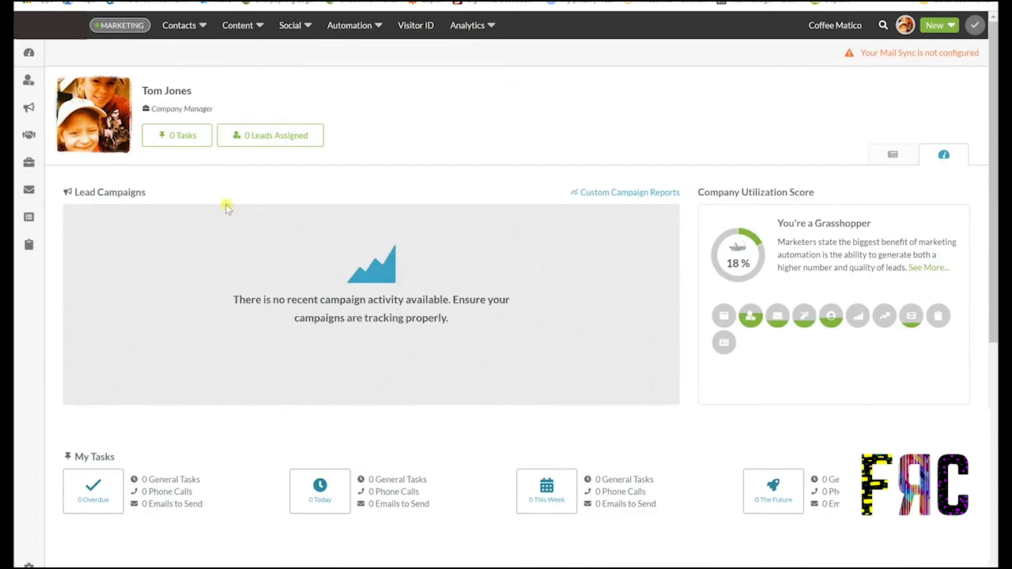
# Log out of the new user and sign back in with the saved administrator login
pyautogui.scroll(-2, 261, 380)
pyautogui.scroll(-2, 264, 379)
pyautogui.scroll(6, 859, 203)
pyautogui.click(903, 27)
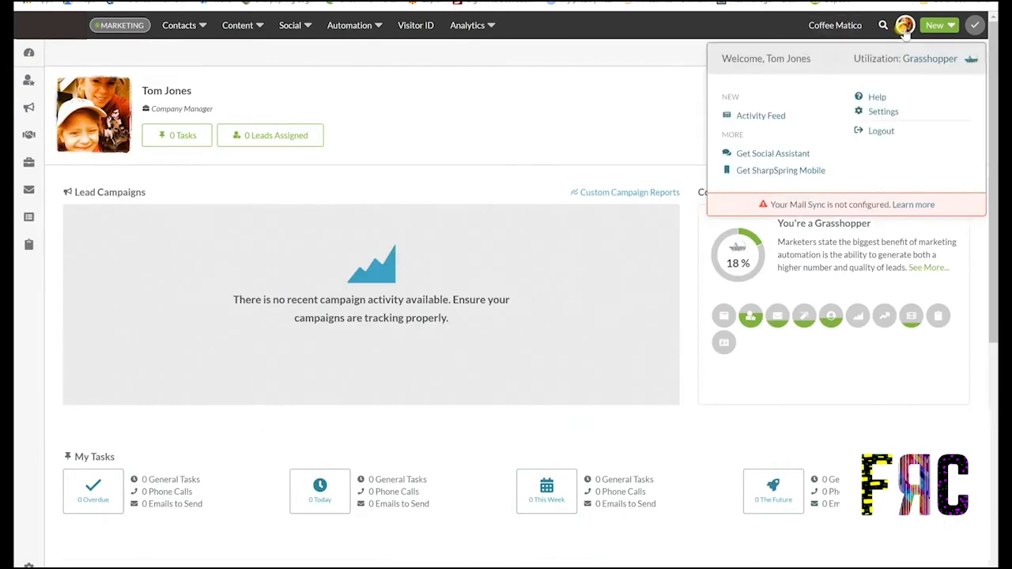
pyautogui.click(881, 132)
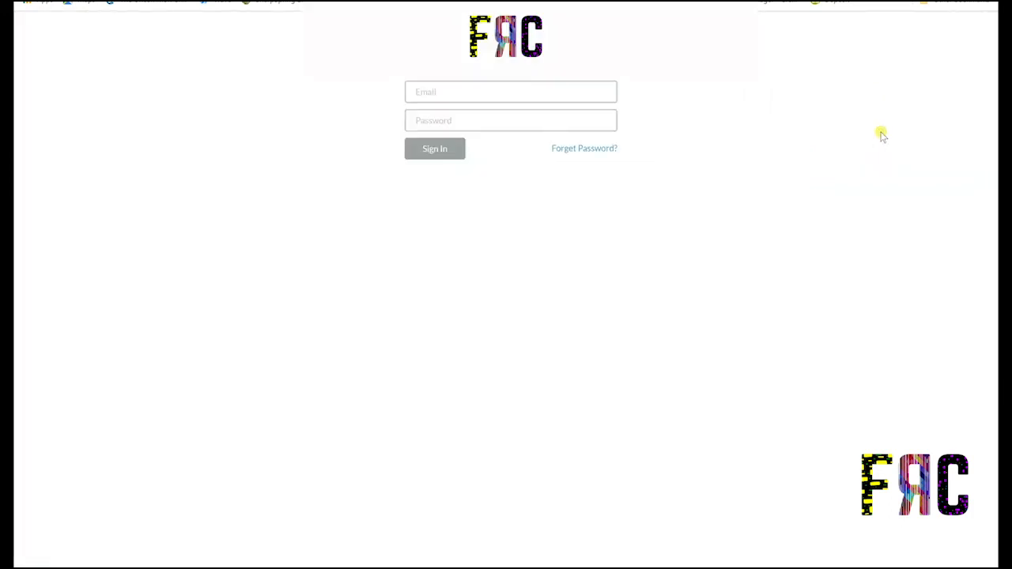
pyautogui.click(464, 93)
pyautogui.click(464, 119)
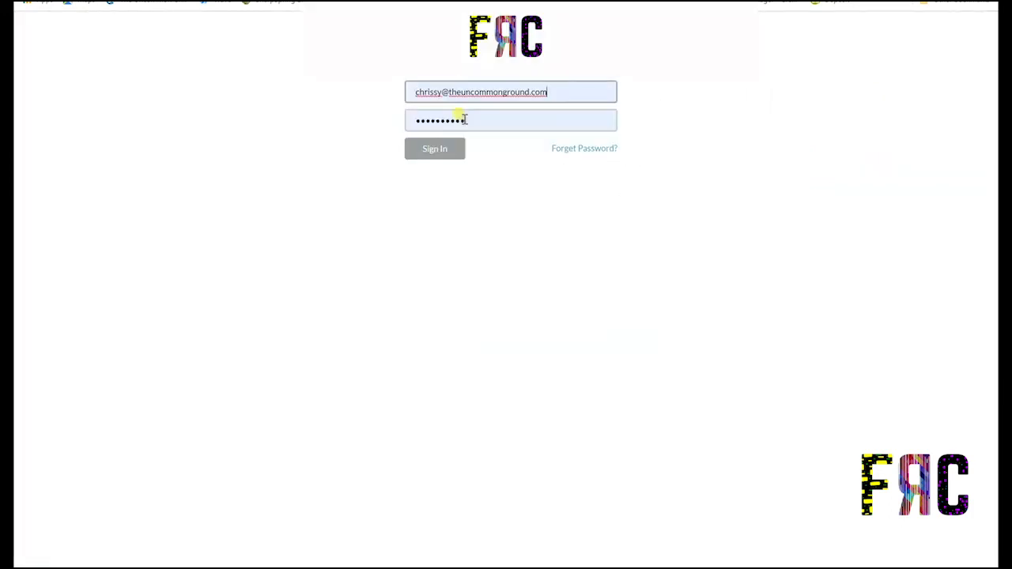
pyautogui.click(439, 147)
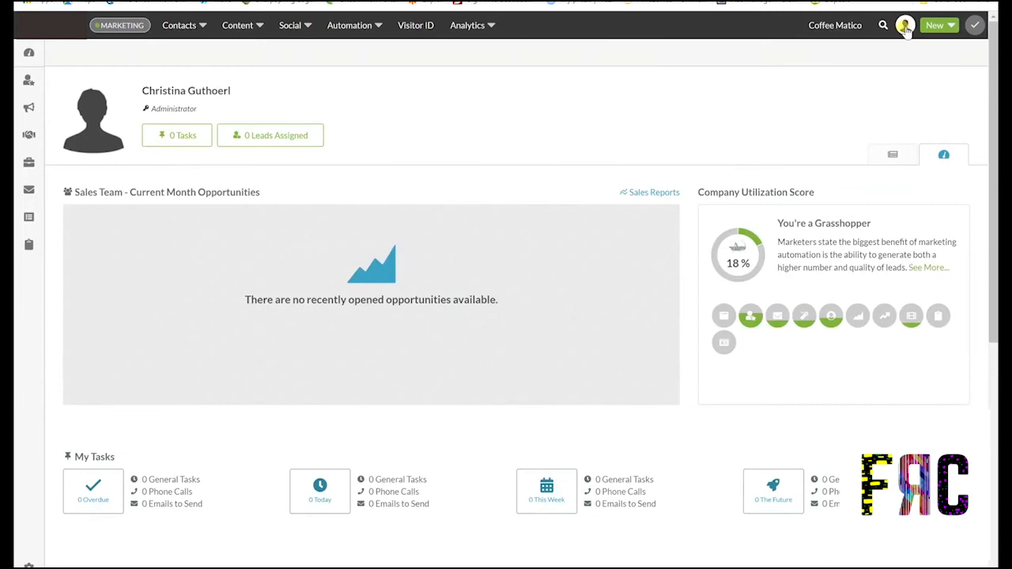
pyautogui.click(905, 26)
# Check the new user in User Accounts, then open the Company Profile settings
pyautogui.click(877, 130)
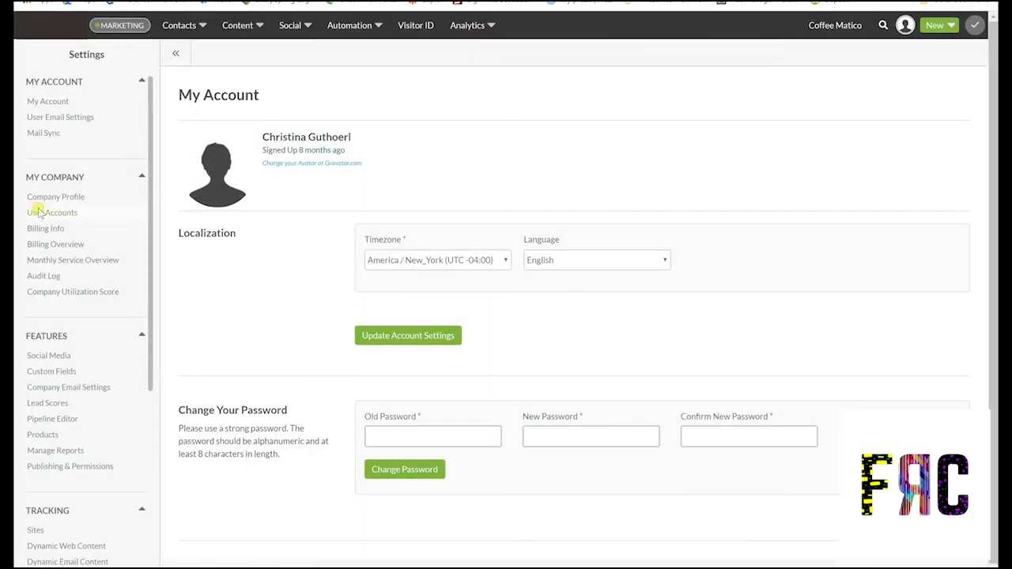
pyautogui.click(37, 212)
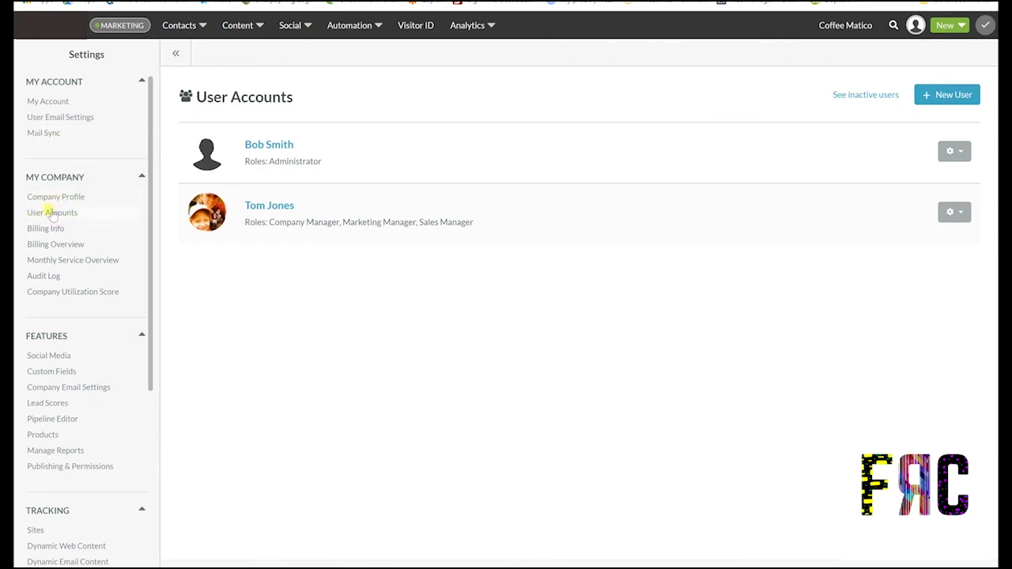
pyautogui.click(50, 119)
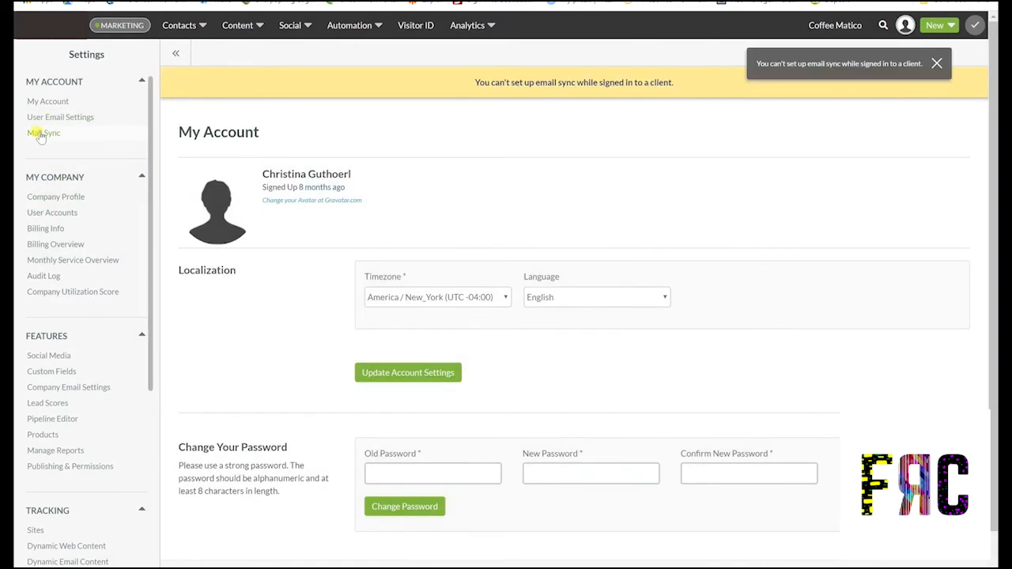
pyautogui.click(42, 201)
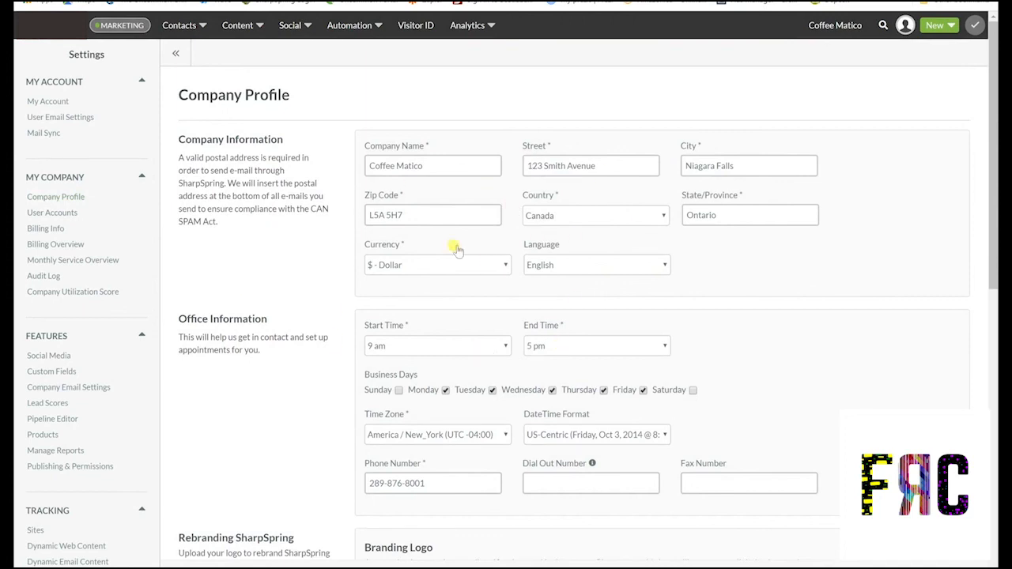
pyautogui.scroll(-2, 311, 296)
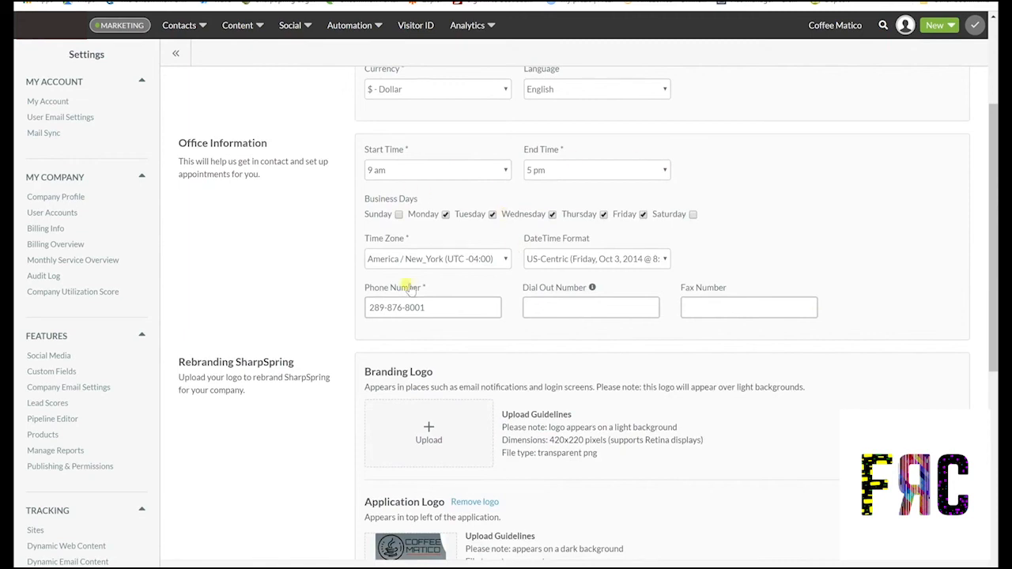
pyautogui.scroll(-3, 217, 254)
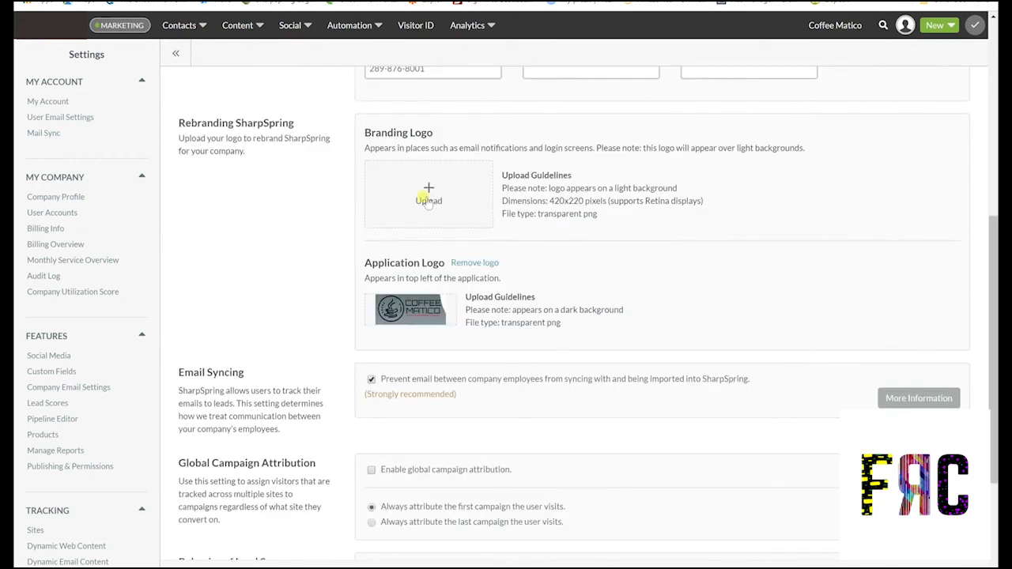
pyautogui.scroll(-2, 381, 341)
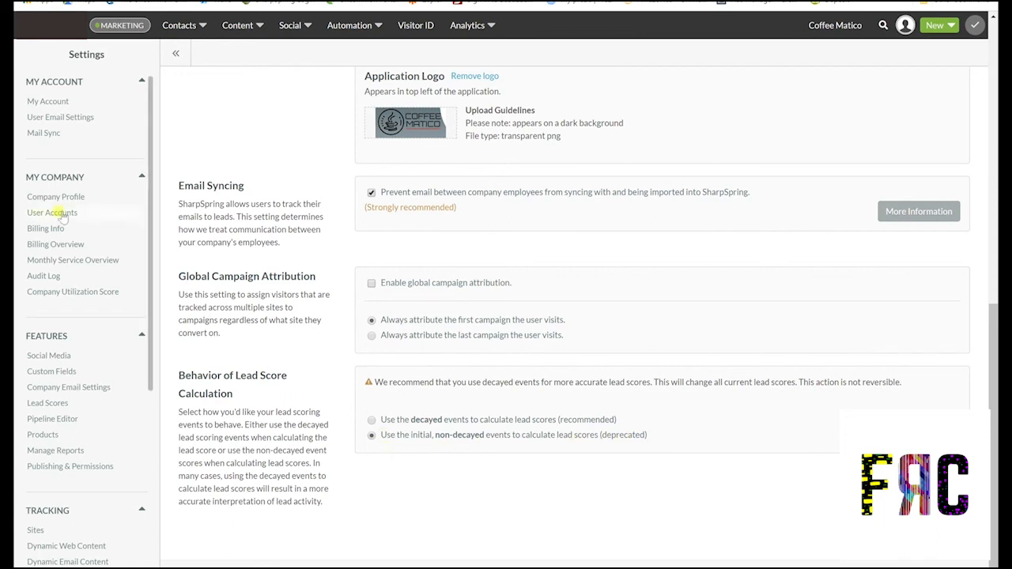
pyautogui.scroll(-1, 45, 318)
pyautogui.scroll(-1, 45, 316)
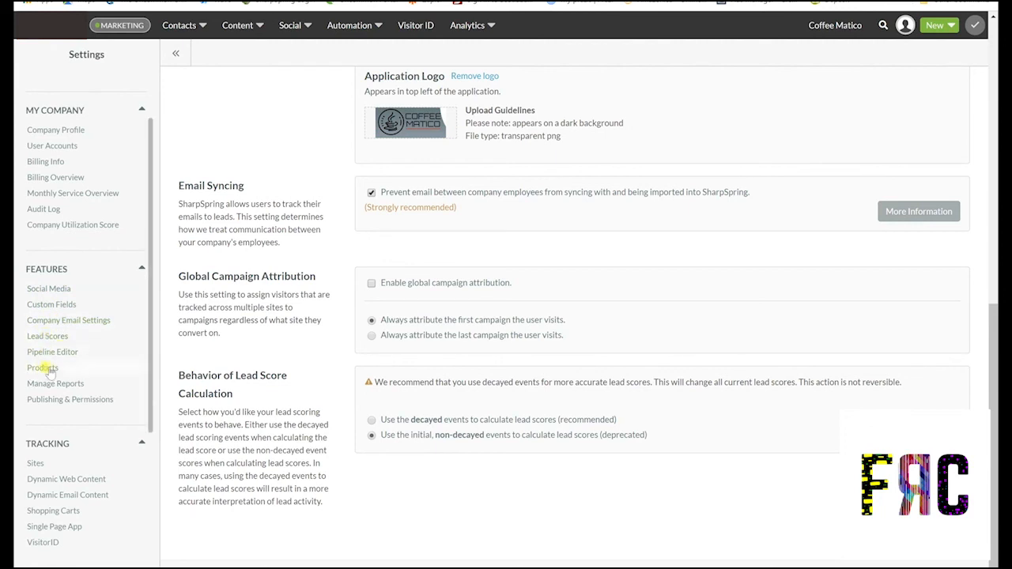
# In Publishing & Permissions, turn on social posting and bulk email sending approval
pyautogui.click(87, 400)
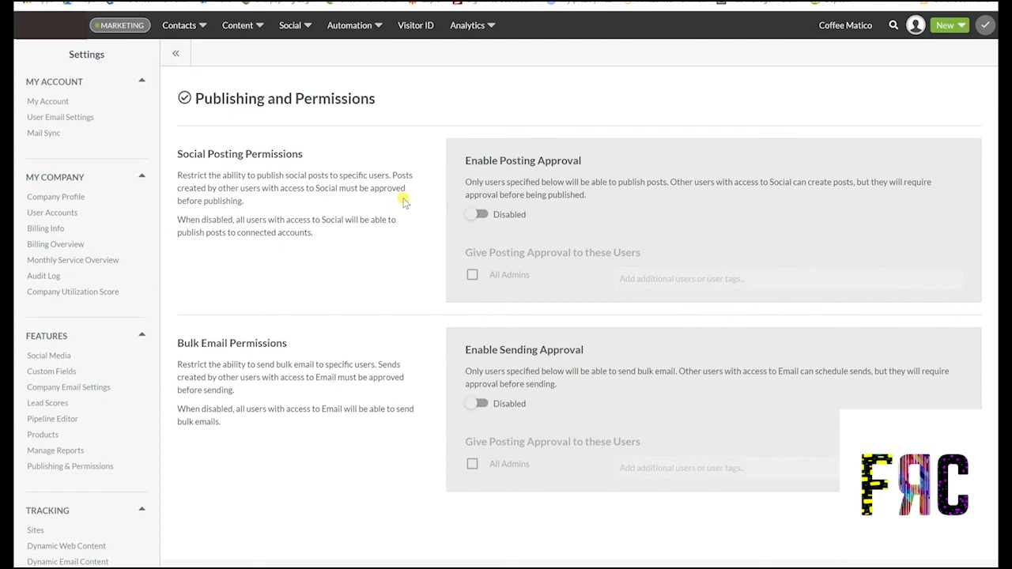
pyautogui.click(472, 219)
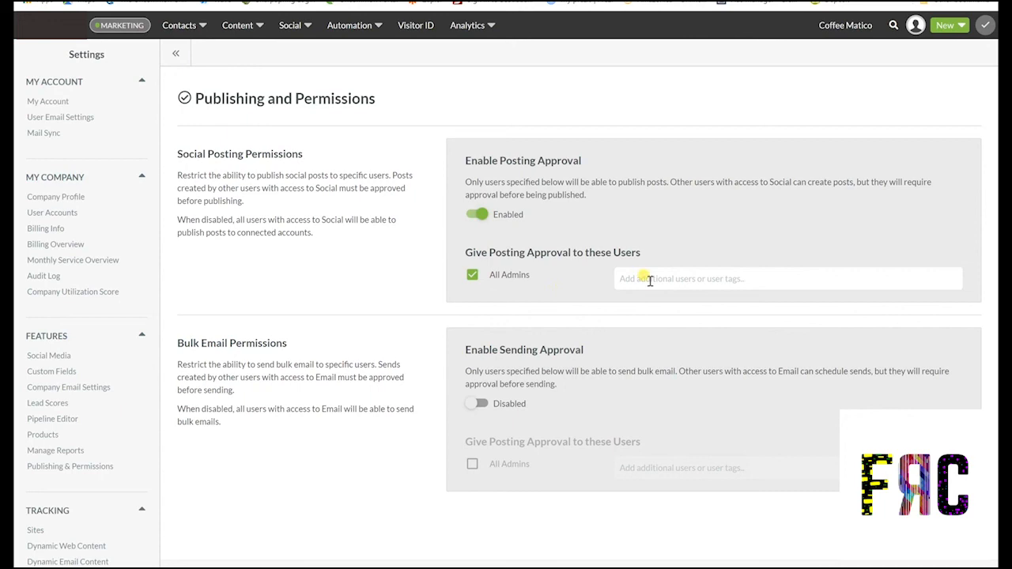
pyautogui.click(477, 404)
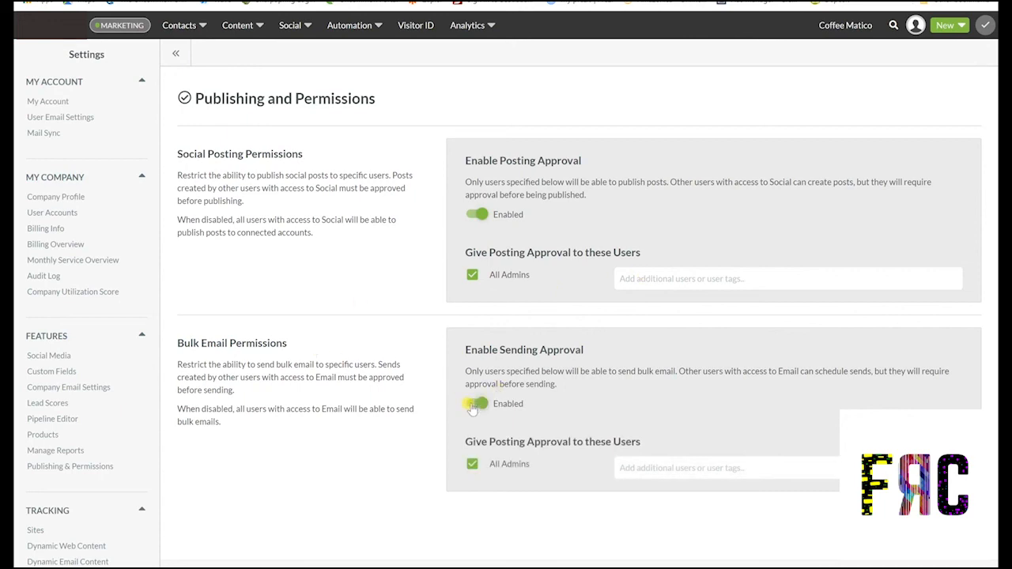
# Disable bulk email and social posting approval again, confirming each by typing 'confirm'
pyautogui.click(474, 405)
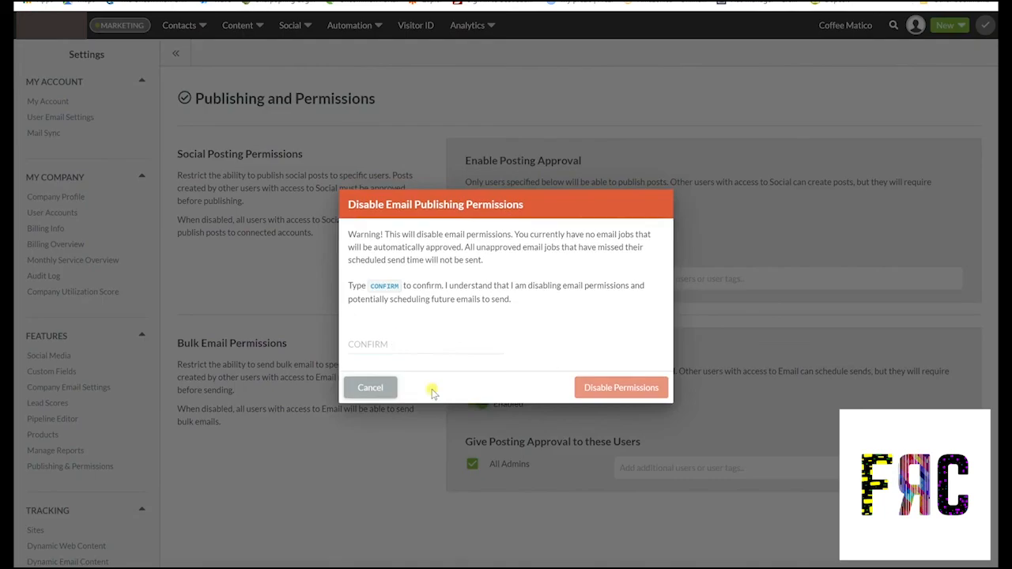
pyautogui.click(388, 333)
pyautogui.write('confirm')
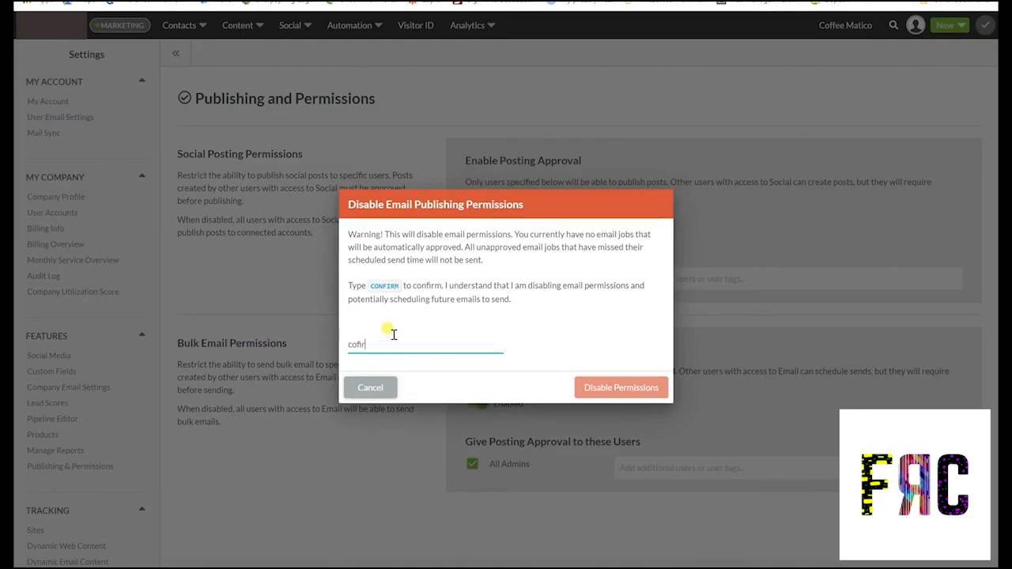
pyautogui.click(584, 387)
pyautogui.click(479, 215)
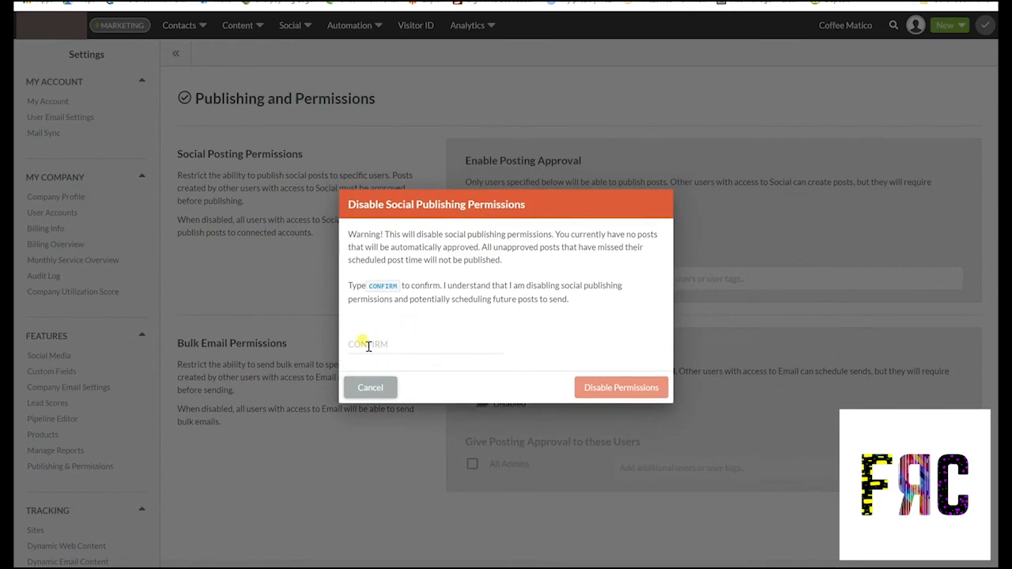
pyautogui.click(367, 346)
pyautogui.write('confirm')
pyautogui.click(592, 387)
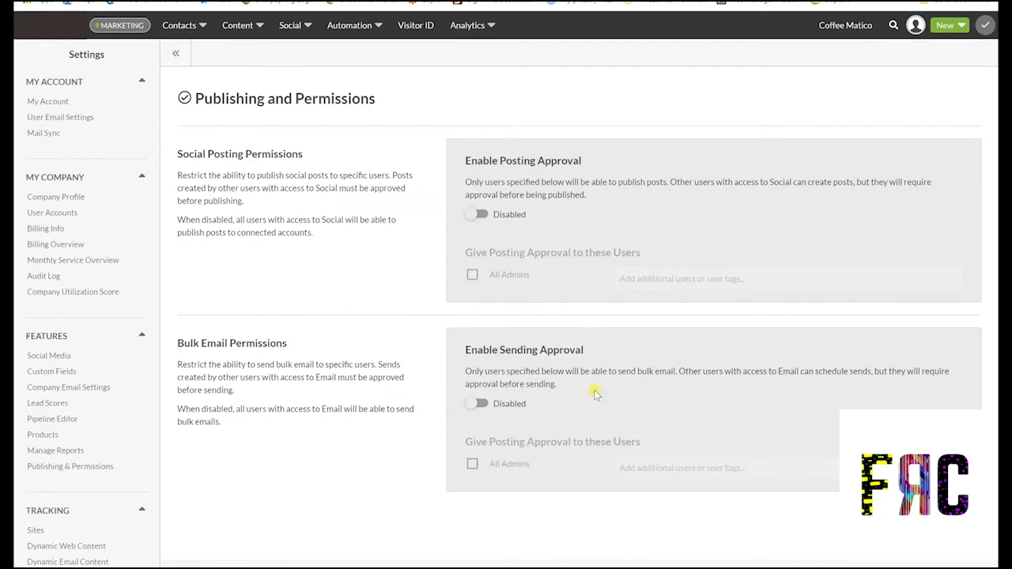
pyautogui.scroll(-5, 37, 390)
pyautogui.scroll(-1, 37, 391)
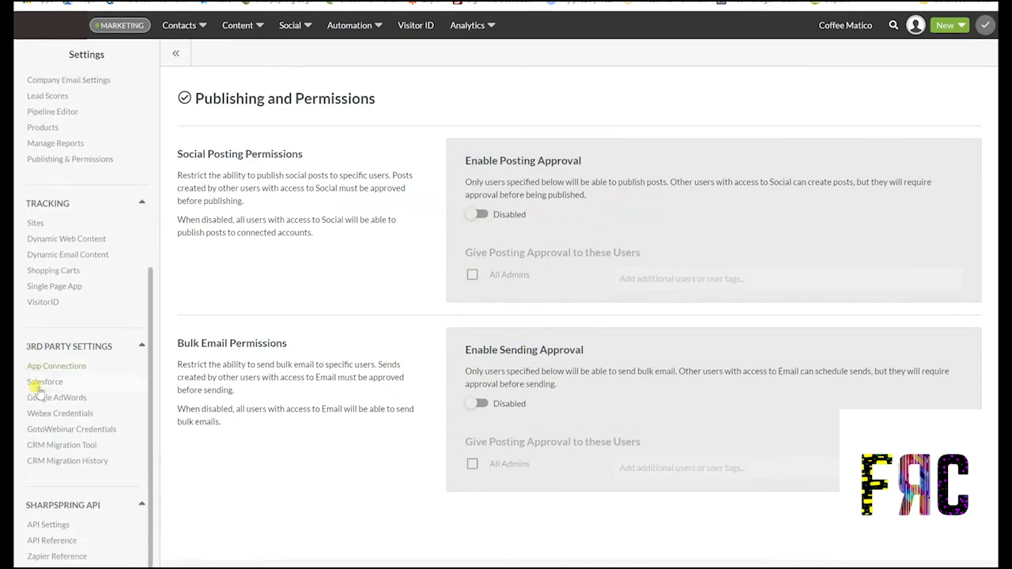